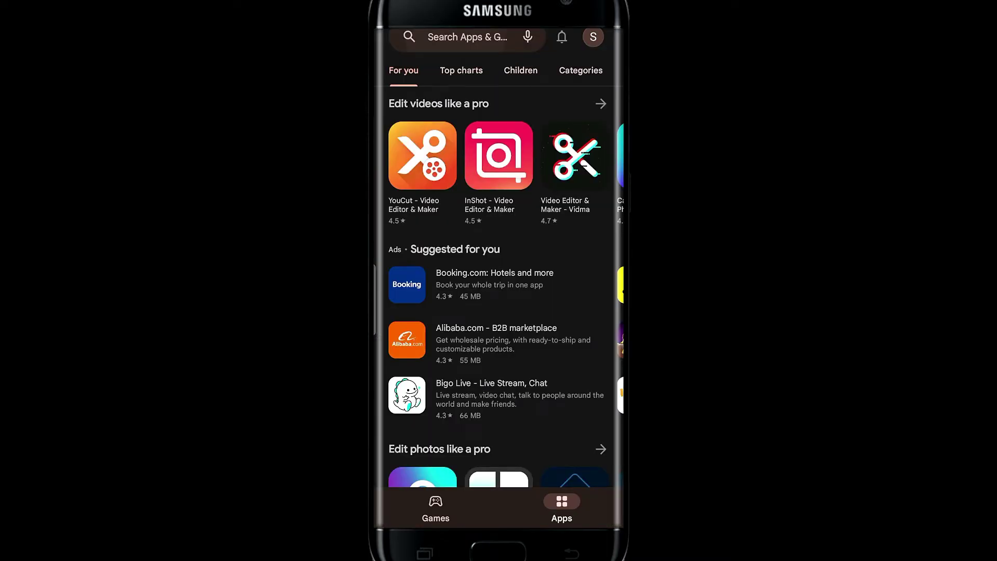
- Search the store for 'monzo' and install Monzo Bank - Mobile Banking
{"action": "left_click", "coordinate": [468, 36]}
{"action": "type", "text": "m"}
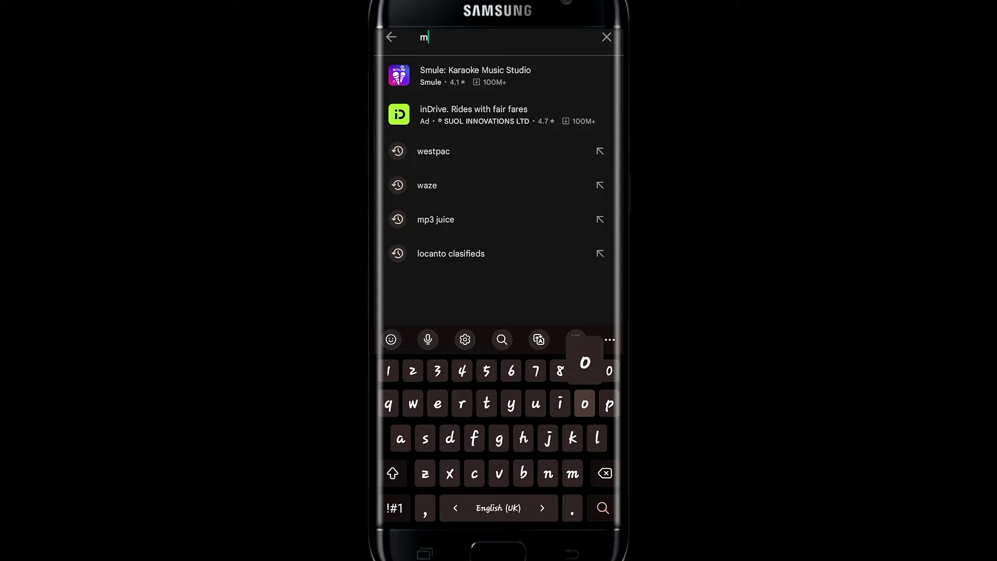
{"action": "type", "text": "onzo"}
{"action": "key", "text": "Return"}
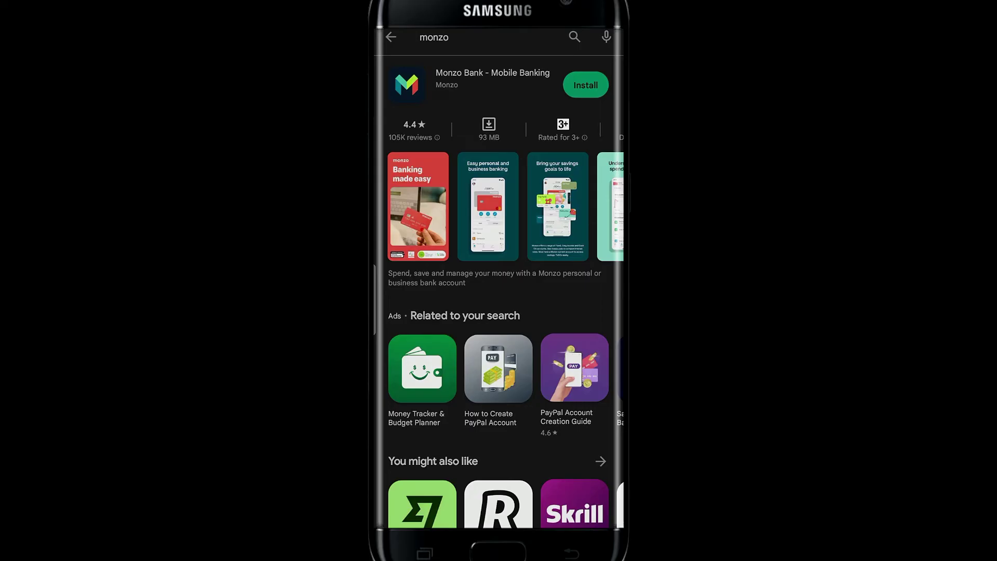
{"action": "left_click", "coordinate": [585, 84]}
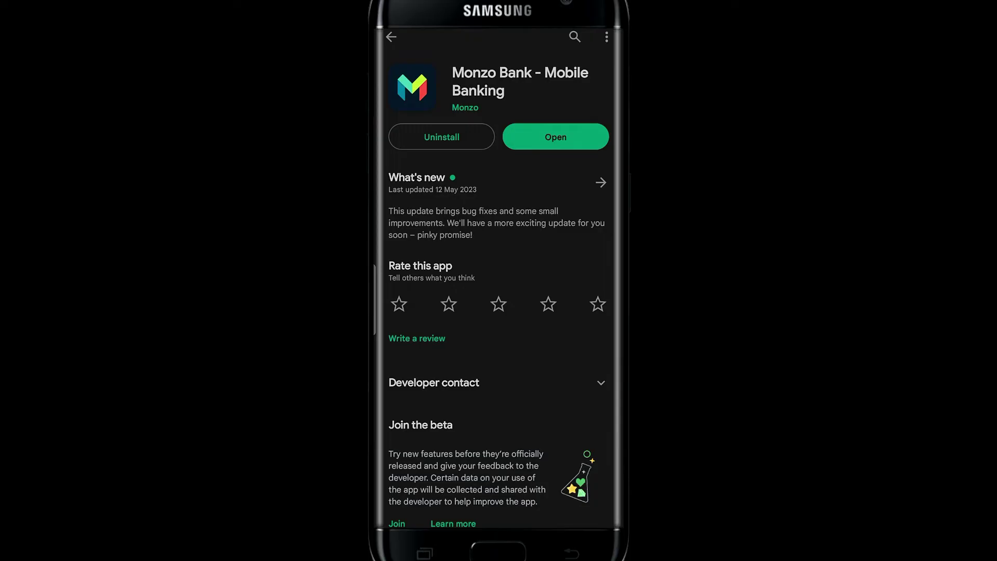
- Launch Monzo and choose 'I already have an account' to reach the email login
{"action": "left_click", "coordinate": [555, 136]}
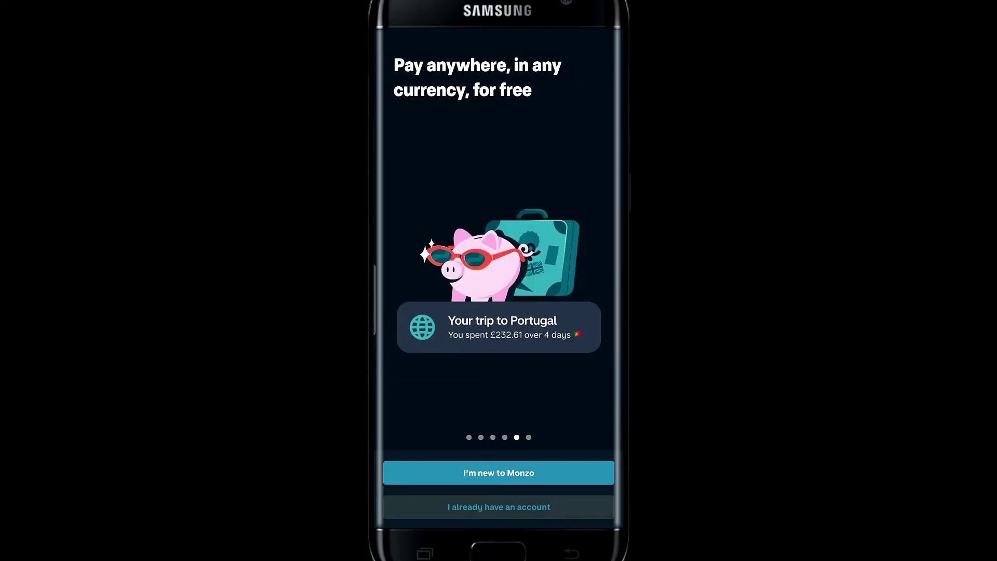
{"action": "left_click", "coordinate": [498, 506]}
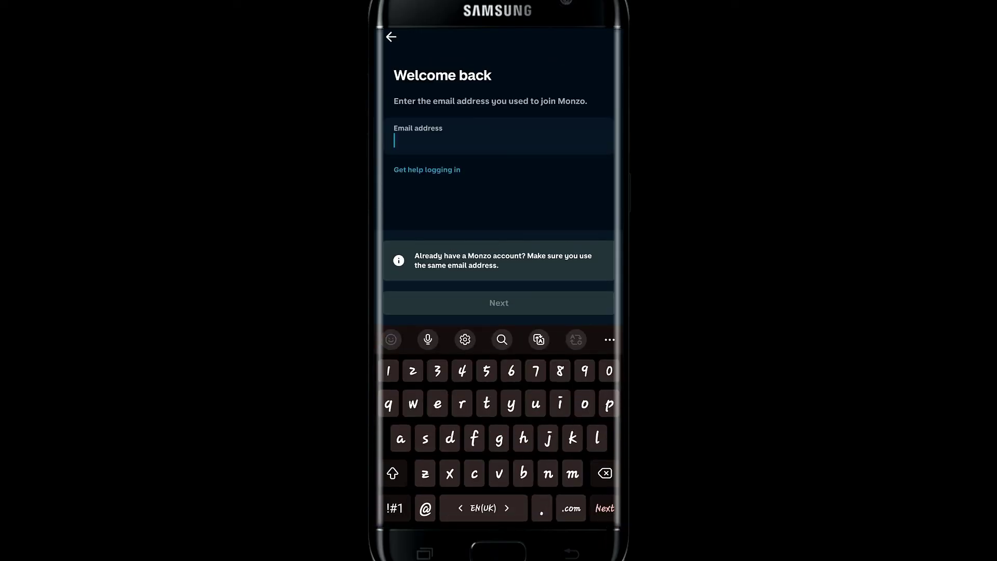
- Dismiss the keyboard and return to the Android home screen without entering an email
{"action": "key", "text": "Escape"}
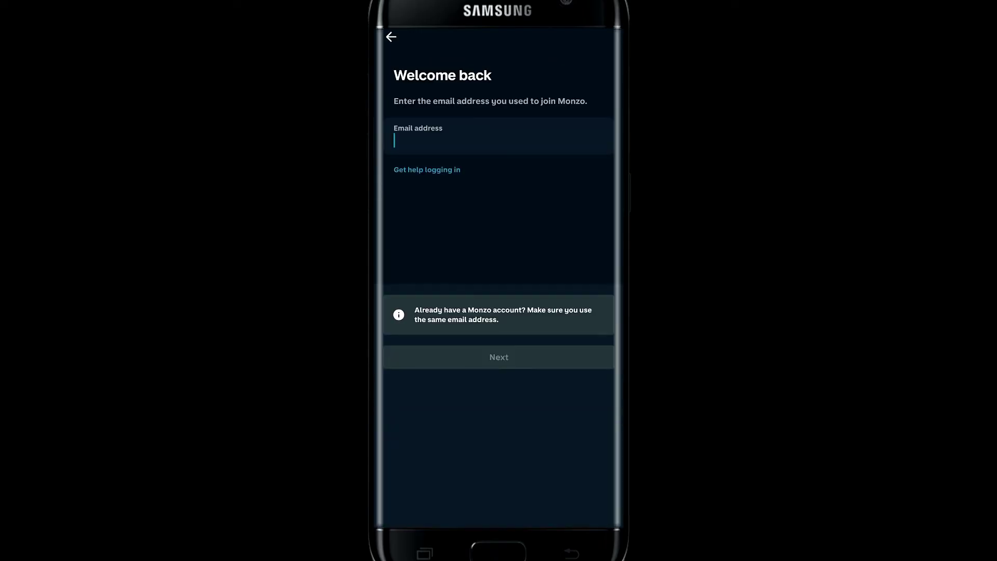
{"action": "key", "text": "super"}
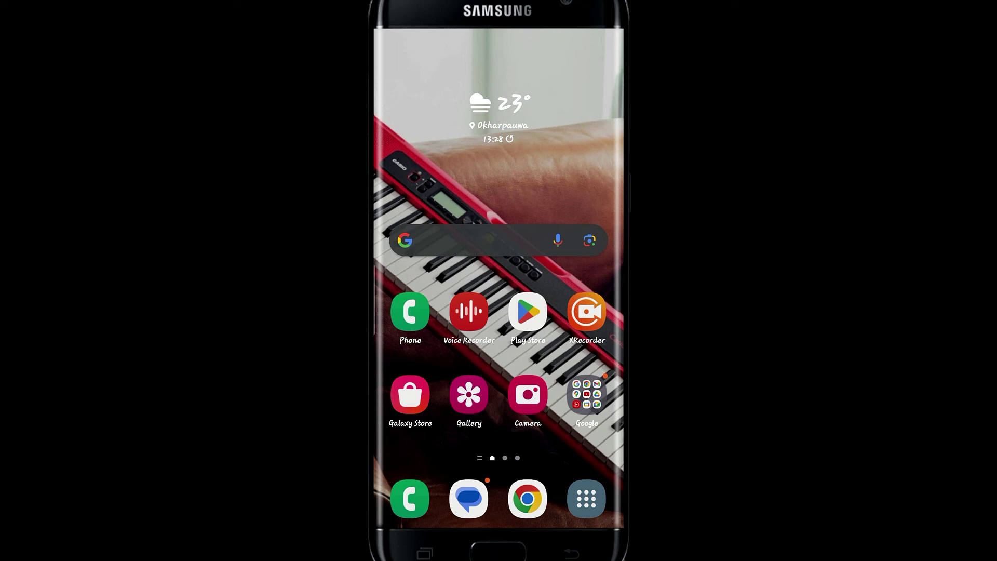